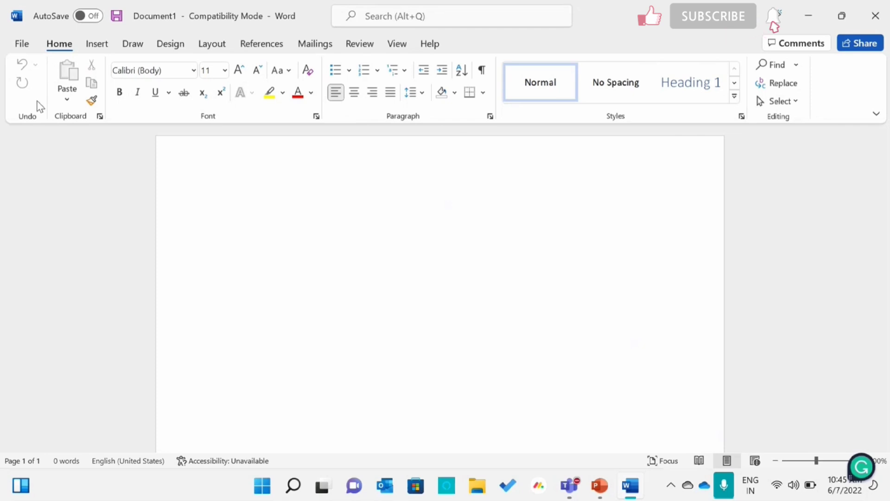
- Write "This is a session which is happening on Microsoft Word" as the document's first line
{"action": "type", "text": "This i"}
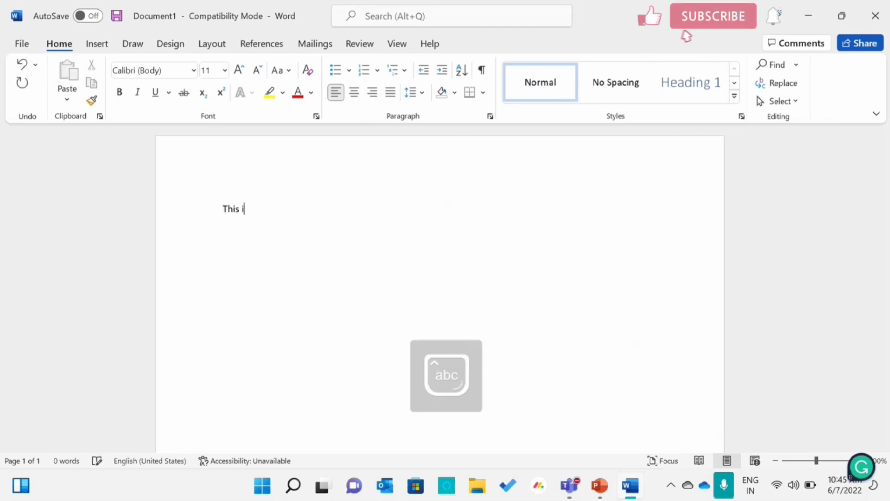
{"action": "type", "text": "s a se"}
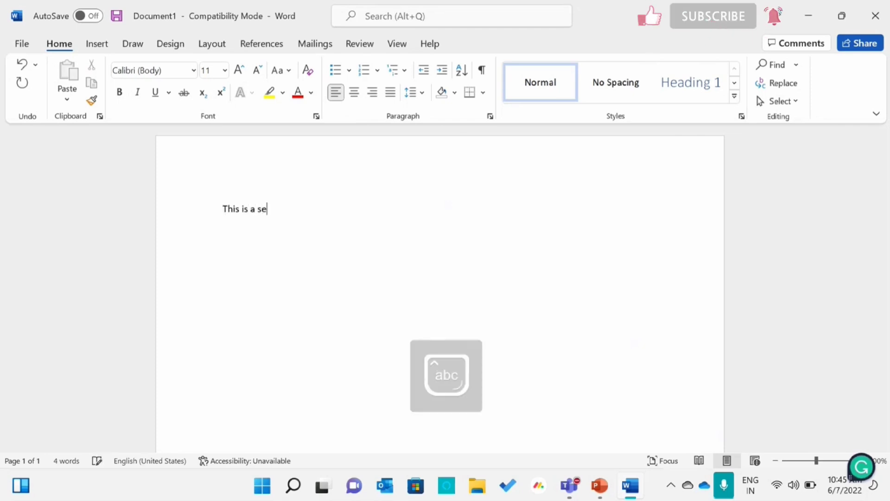
{"action": "type", "text": "ssion wh"}
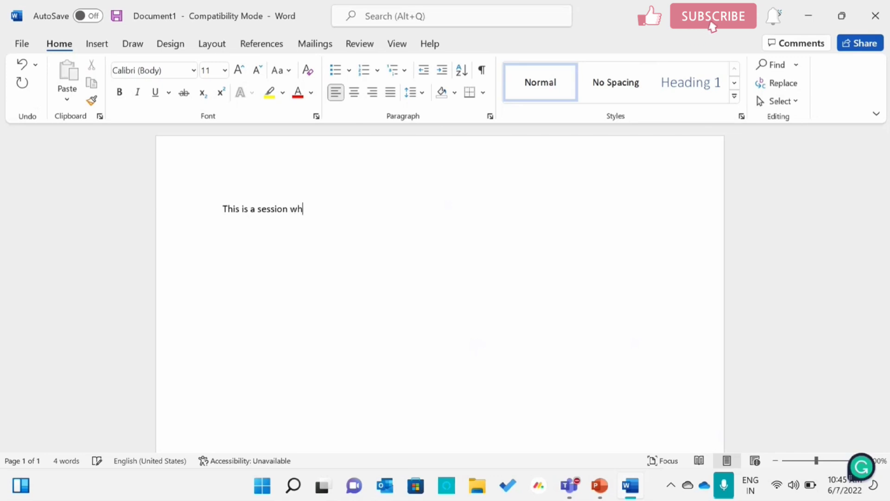
{"action": "type", "text": "ich is happe"}
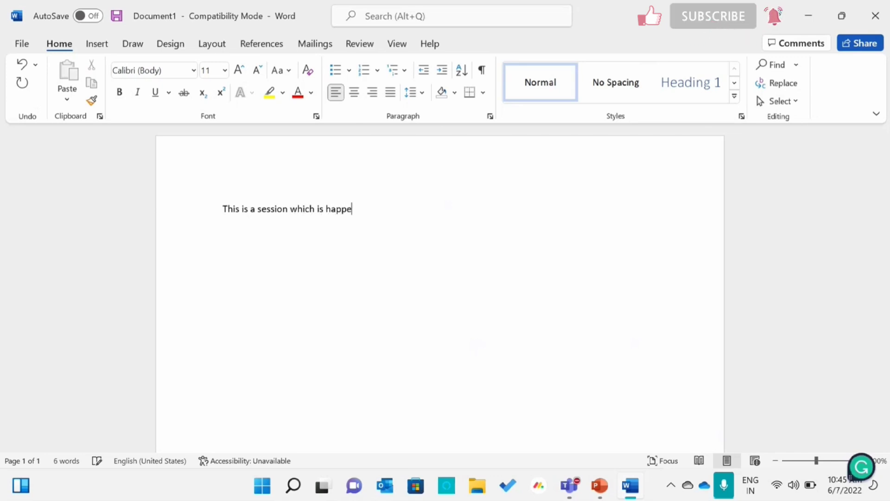
{"action": "type", "text": "ning on"}
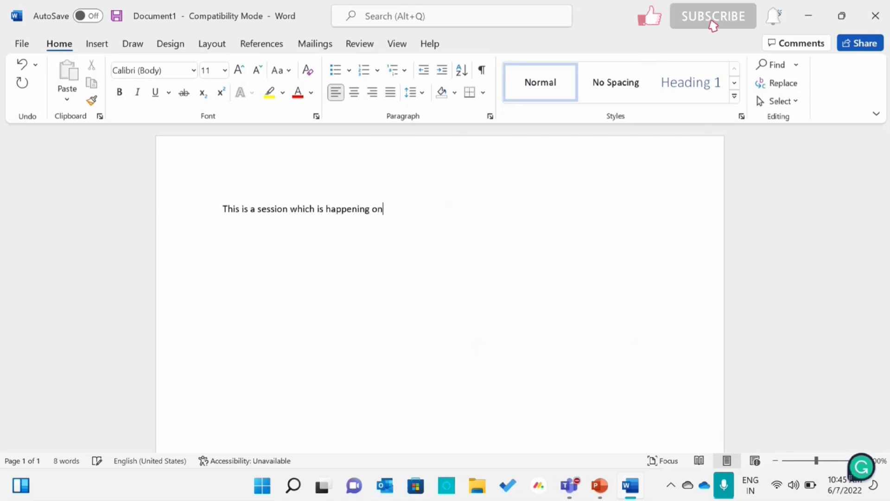
{"action": "type", "text": " Micro"}
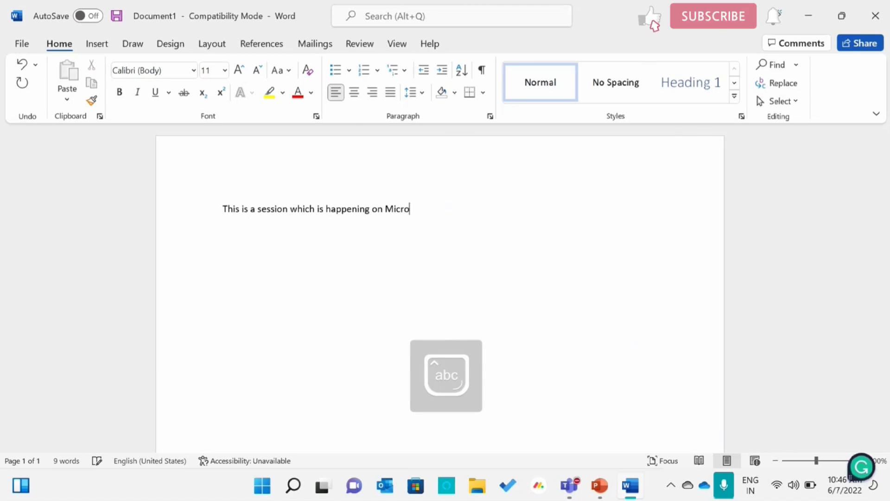
{"action": "type", "text": "soft Word"}
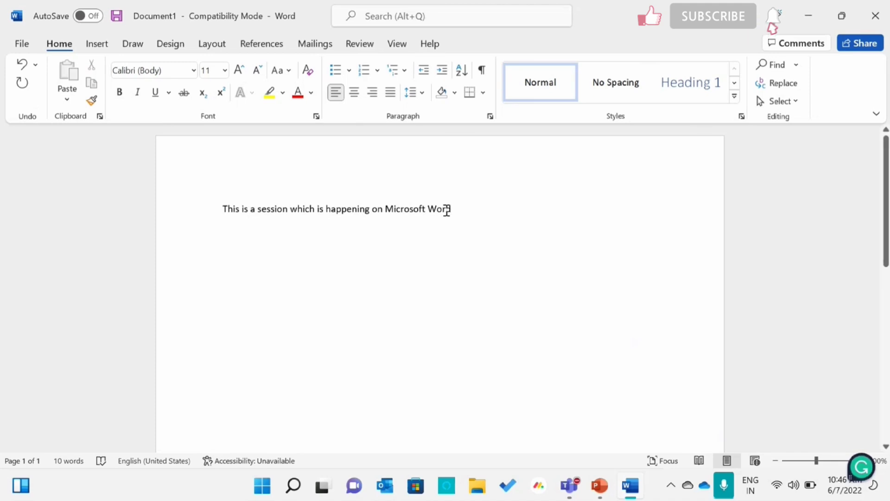
- Highlight the whole sentence in teal
{"action": "left_click_drag", "start_coordinate": [459, 208], "coordinate": [198, 221]}
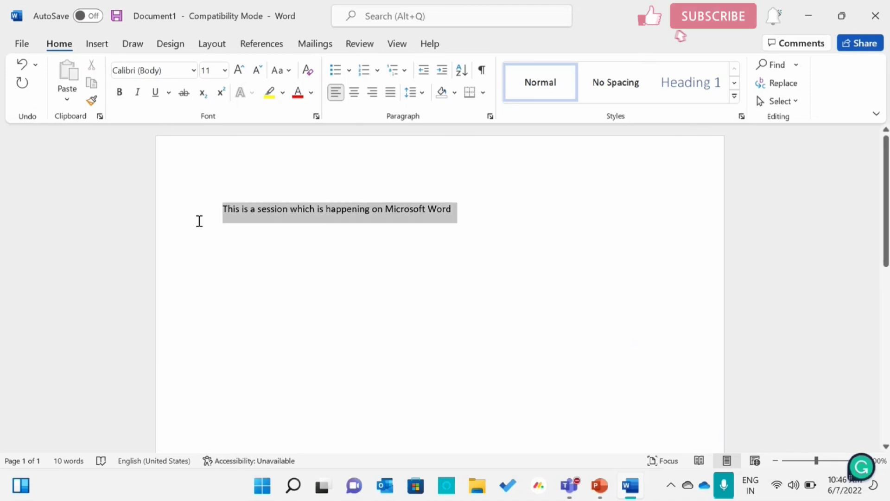
{"action": "left_click", "coordinate": [283, 93]}
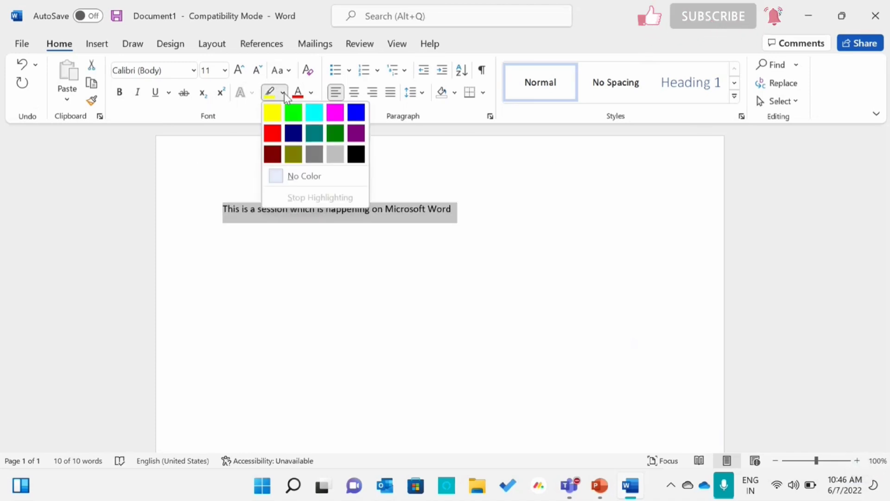
{"action": "left_click", "coordinate": [323, 143]}
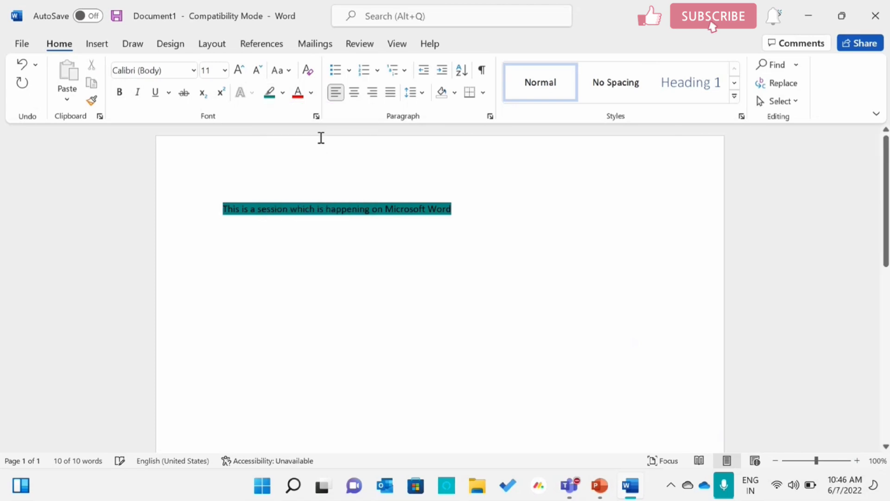
{"action": "left_click", "coordinate": [494, 194]}
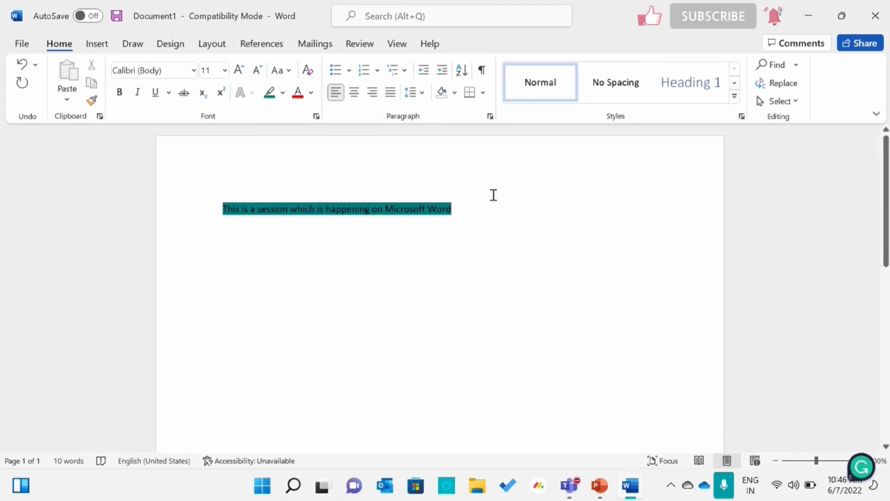
- Undo the teal highlight on the sentence, redo it once, and undo it again
{"action": "left_click", "coordinate": [23, 66]}
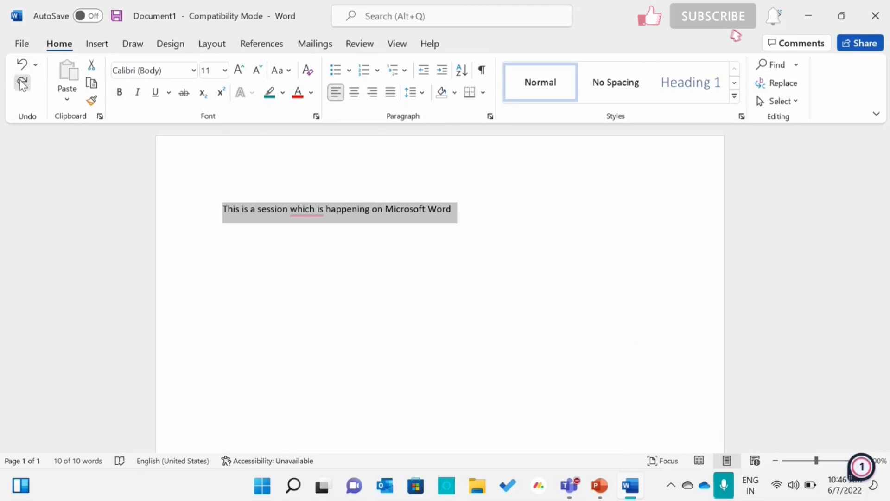
{"action": "left_click", "coordinate": [23, 84]}
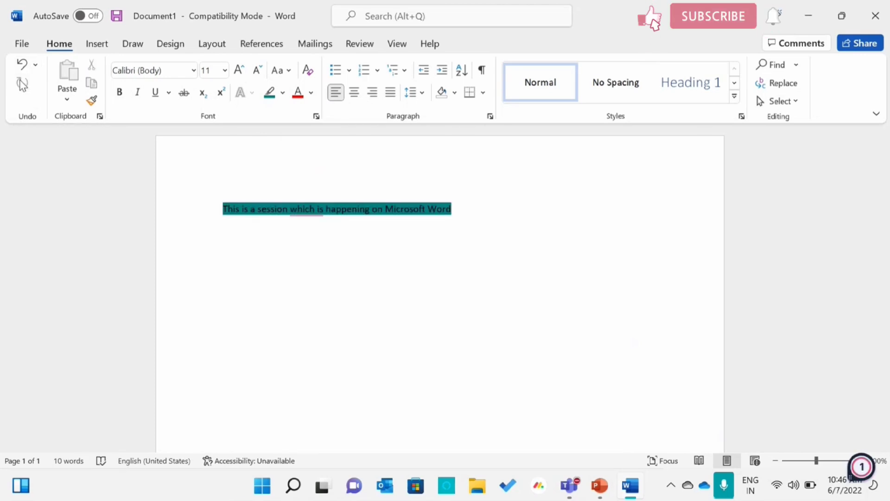
{"action": "left_click", "coordinate": [23, 64]}
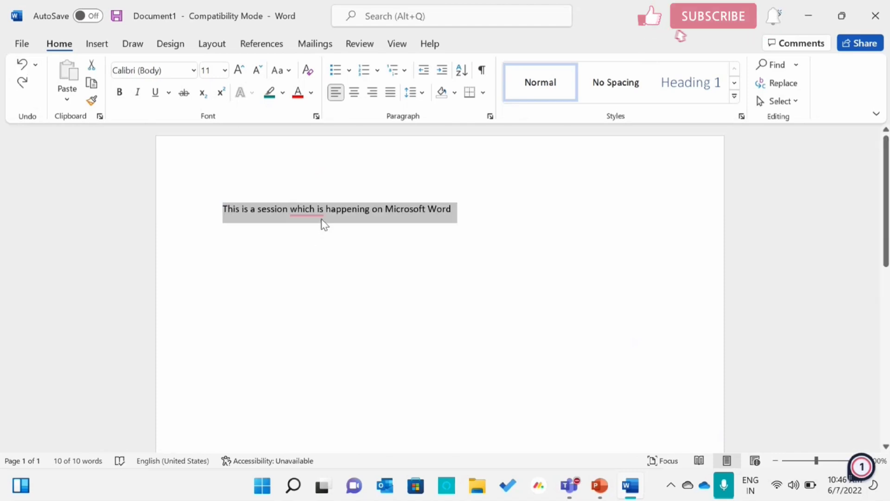
- Accept the pronoun correction that replaces "which" with "that" and end the sentence with a period
{"action": "mouse_move", "coordinate": [318, 220]}
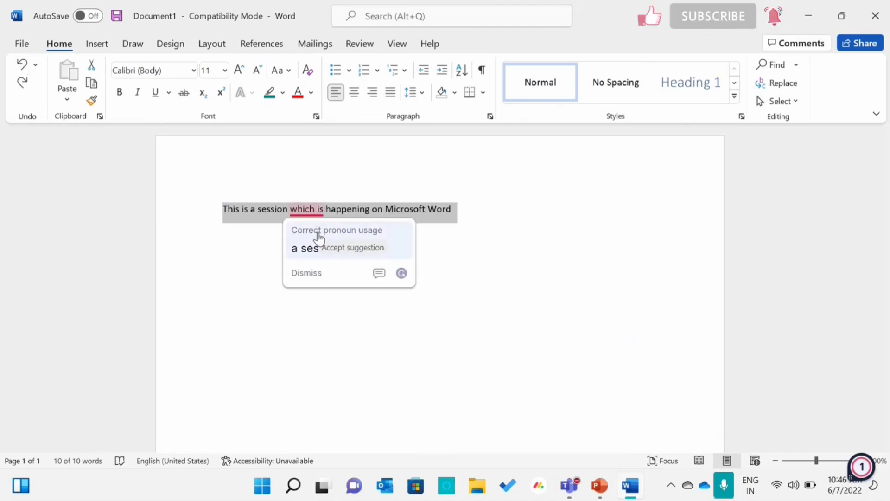
{"action": "left_click", "coordinate": [317, 235]}
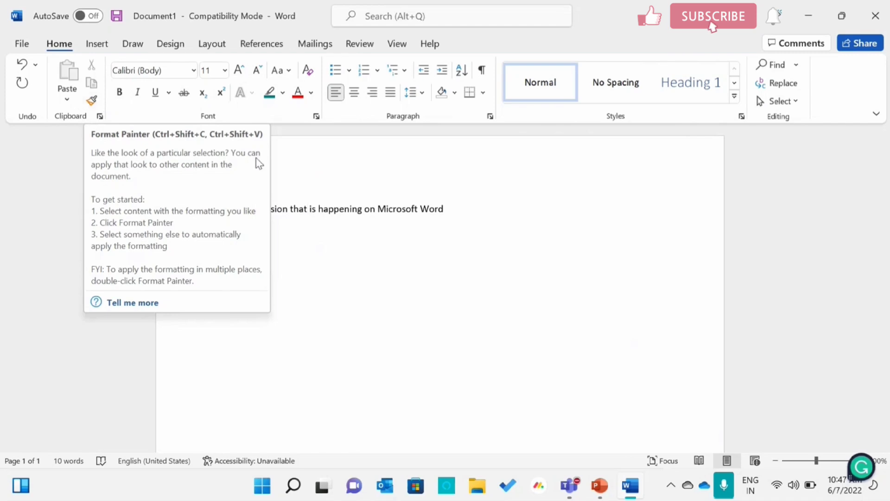
{"action": "left_click", "coordinate": [456, 220]}
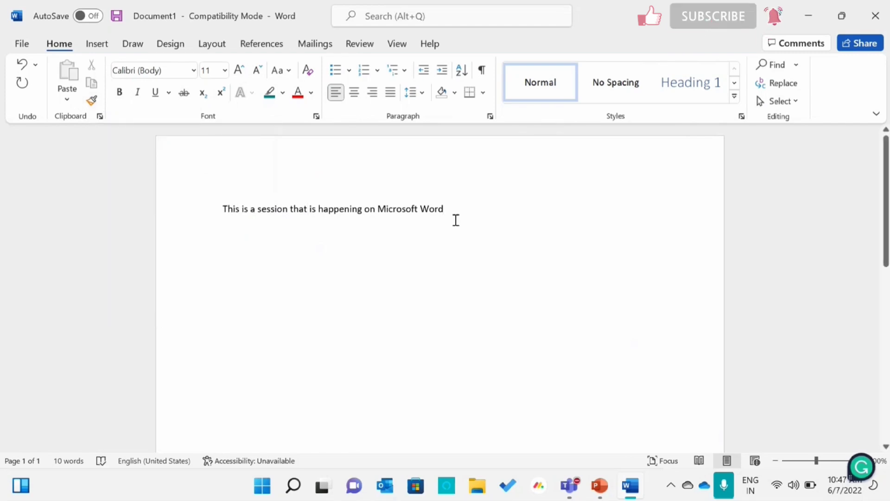
{"action": "type", "text": "."}
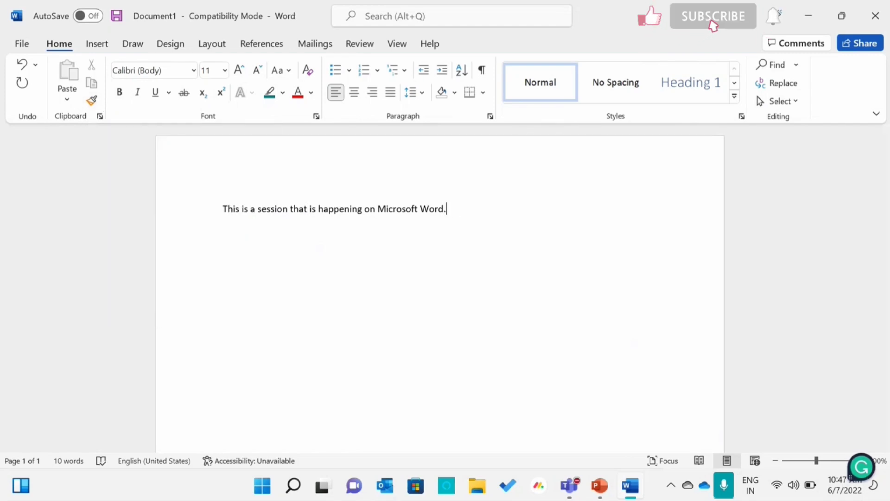
- Add a second paragraph reading "This session is for 2 hrs."
{"action": "key", "text": "Return"}
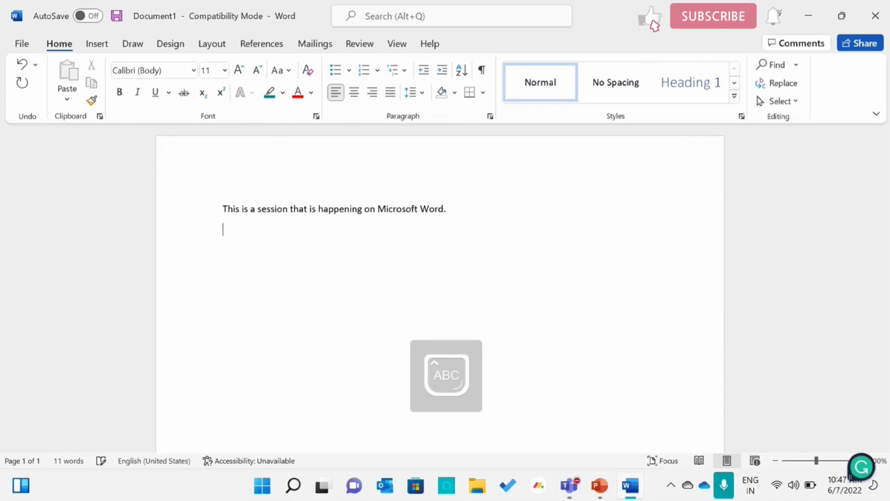
{"action": "type", "text": "Th"}
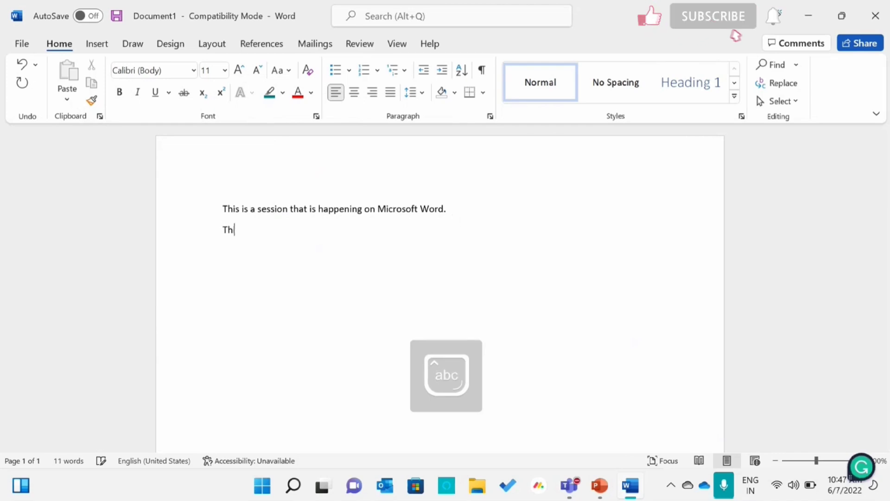
{"action": "type", "text": "is"}
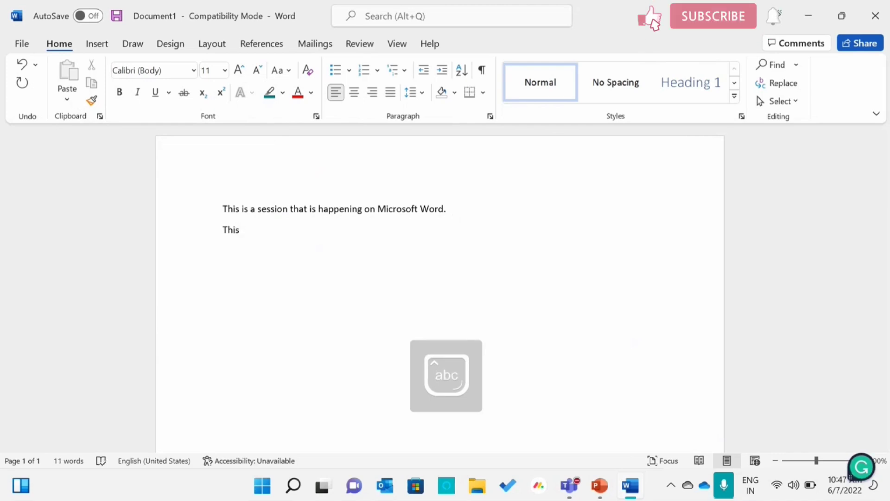
{"action": "type", "text": " session "}
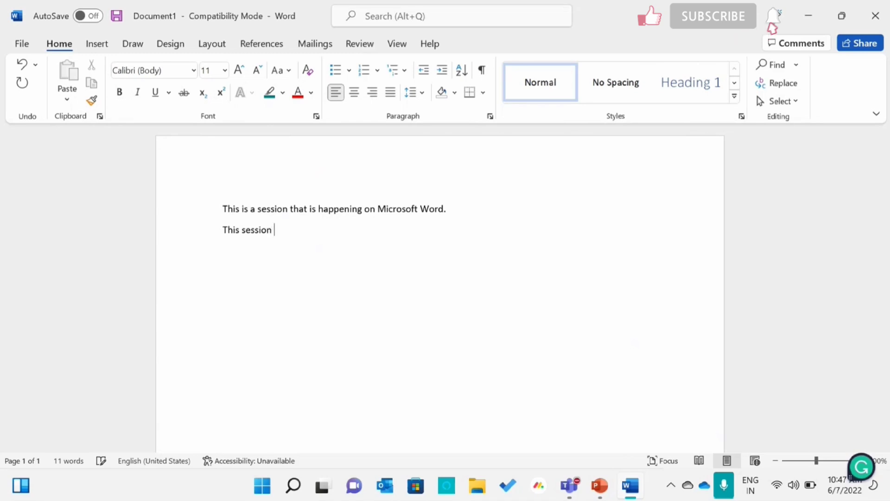
{"action": "type", "text": "is for 2"}
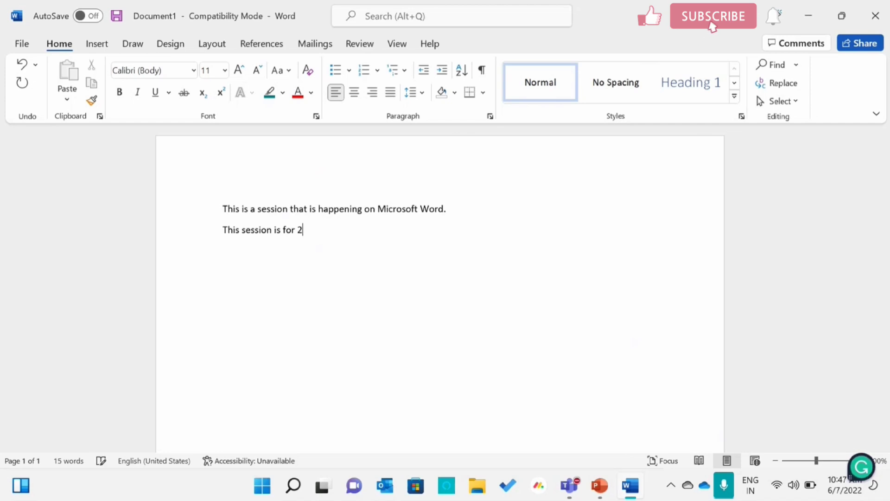
{"action": "type", "text": " hrs."}
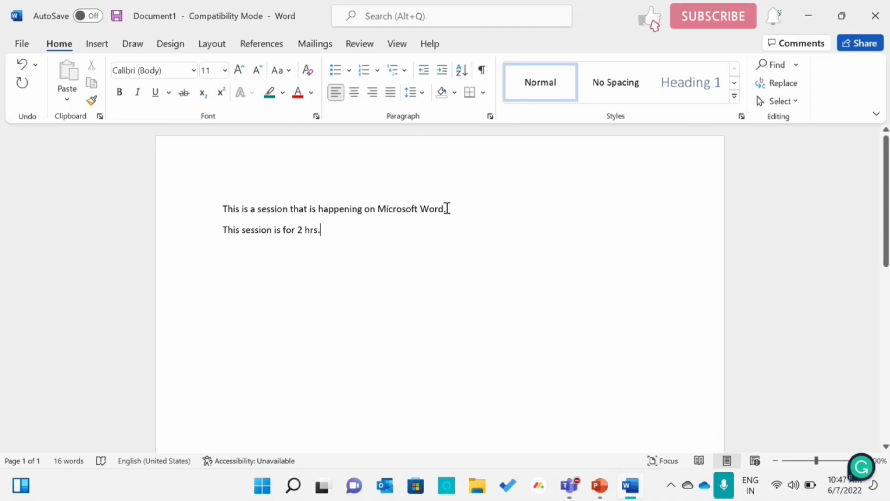
- Format the first sentence in the Segoe UI font at size 14
{"action": "left_click_drag", "start_coordinate": [447, 207], "coordinate": [216, 214]}
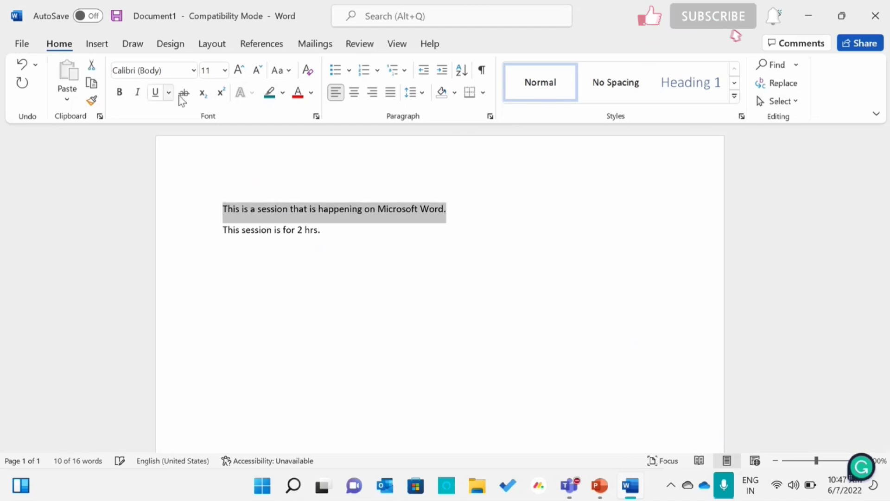
{"action": "left_click", "coordinate": [193, 74]}
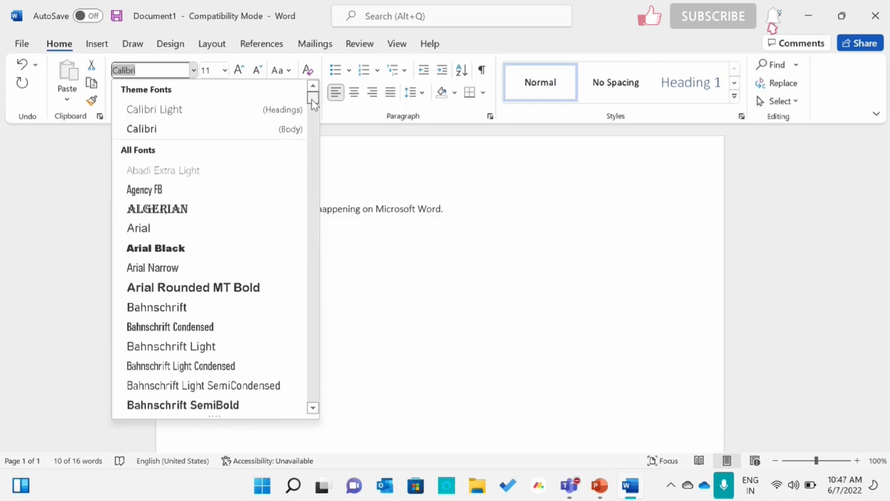
{"action": "left_click_drag", "start_coordinate": [311, 99], "coordinate": [315, 364]}
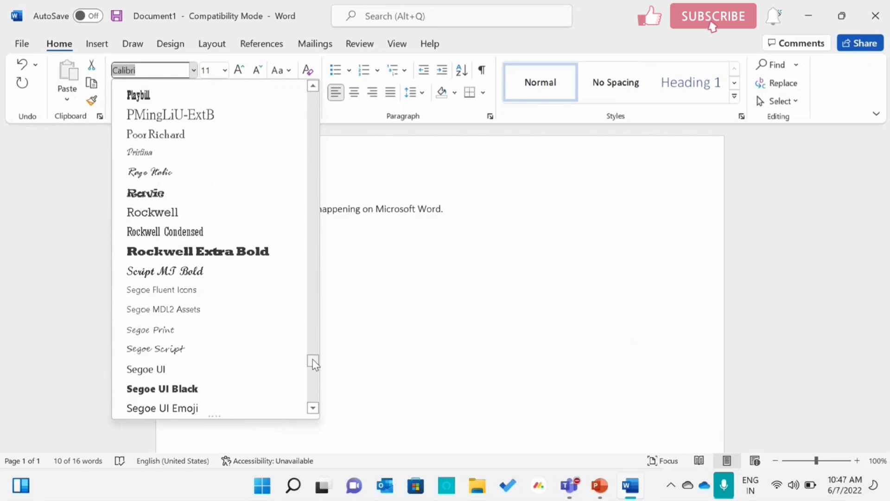
{"action": "left_click", "coordinate": [231, 373]}
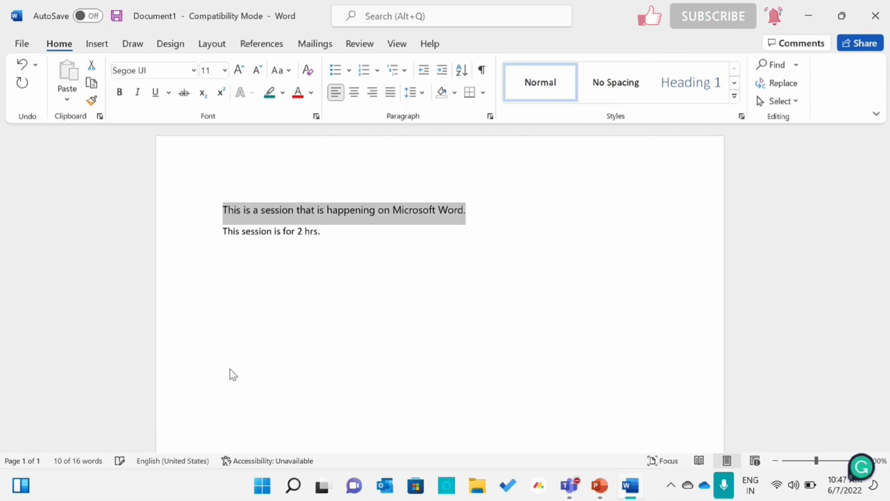
{"action": "left_click", "coordinate": [241, 72]}
{"action": "left_click", "coordinate": [241, 71]}
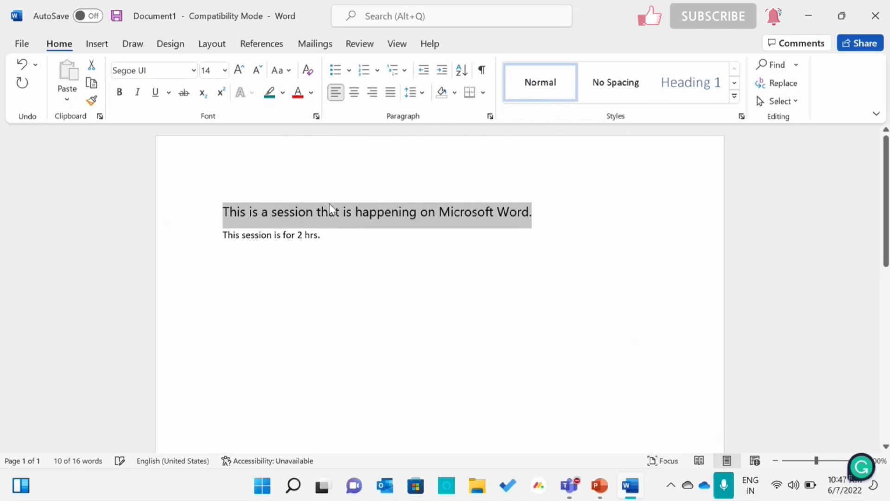
{"action": "left_click", "coordinate": [366, 357]}
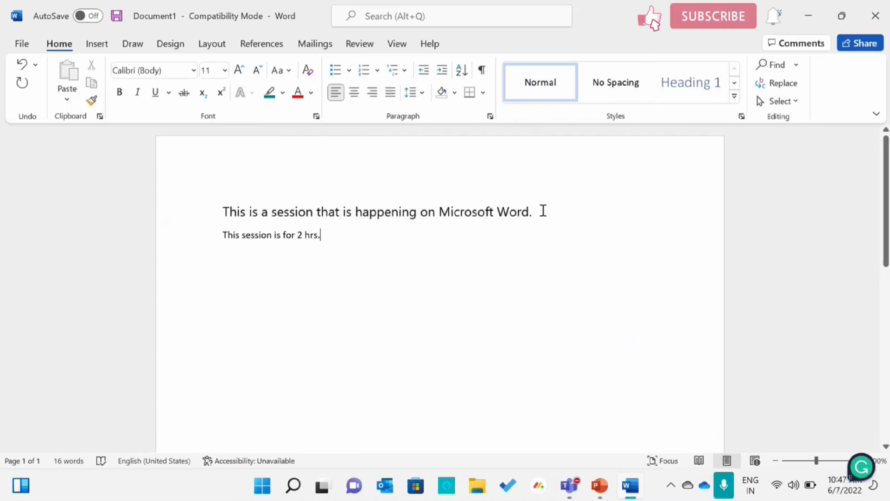
- Try to transfer the first sentence's formatting to the end of the second line with Format Painter
{"action": "left_click_drag", "start_coordinate": [542, 211], "coordinate": [220, 209]}
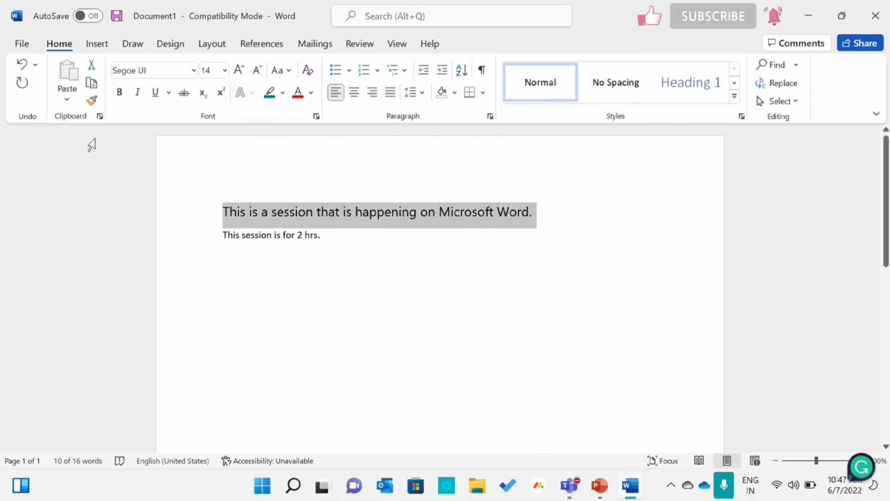
{"action": "left_click", "coordinate": [91, 104]}
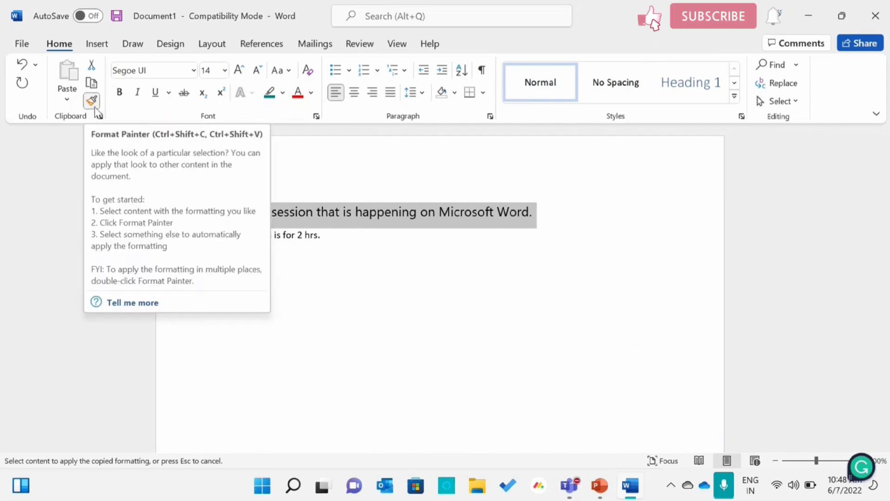
{"action": "left_click", "coordinate": [331, 235]}
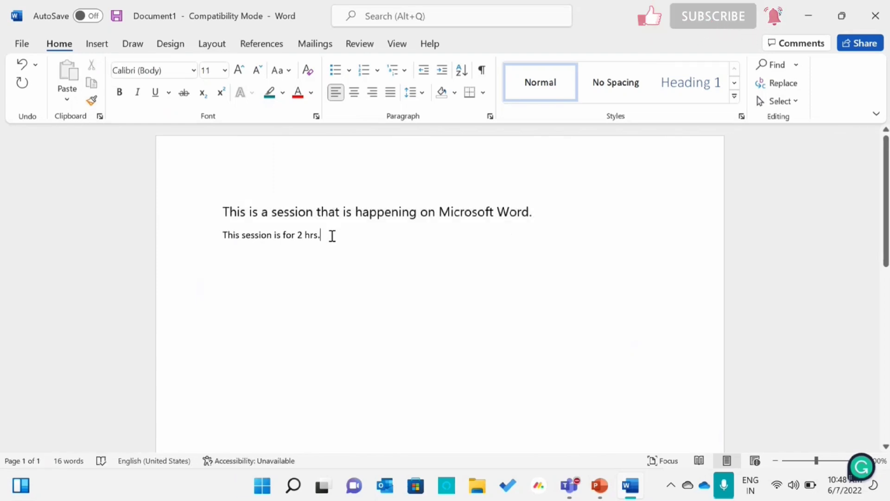
- Copy the first sentence's formatting onto the whole second line, "This session is for 2 hrs.", with Format Painter
{"action": "left_click", "coordinate": [539, 209]}
{"action": "left_click_drag", "start_coordinate": [540, 208], "coordinate": [228, 200]}
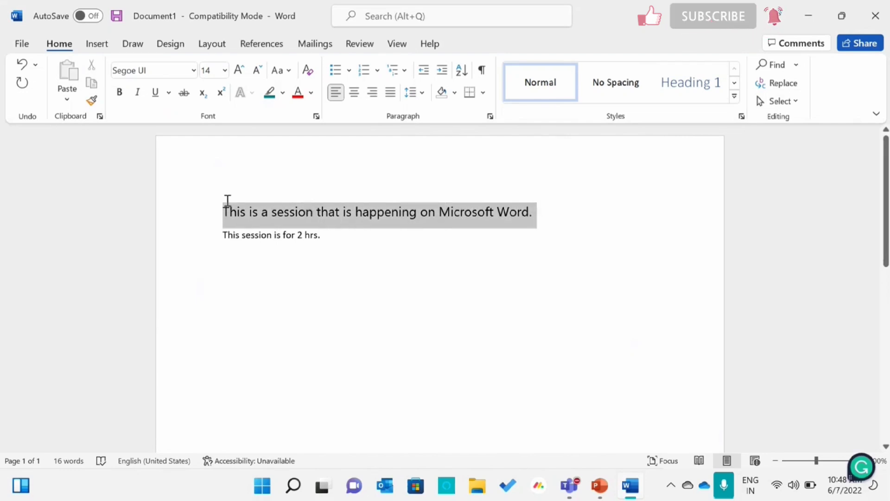
{"action": "left_click", "coordinate": [92, 101]}
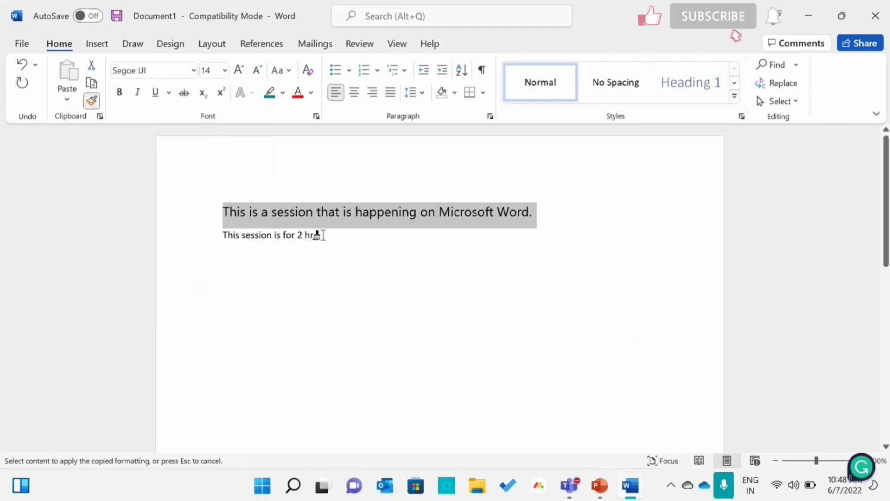
{"action": "mouse_move", "coordinate": [319, 235]}
{"action": "left_mouse_down"}
{"action": "mouse_move", "coordinate": [216, 236]}
{"action": "mouse_move", "coordinate": [222, 244]}
{"action": "left_mouse_up"}
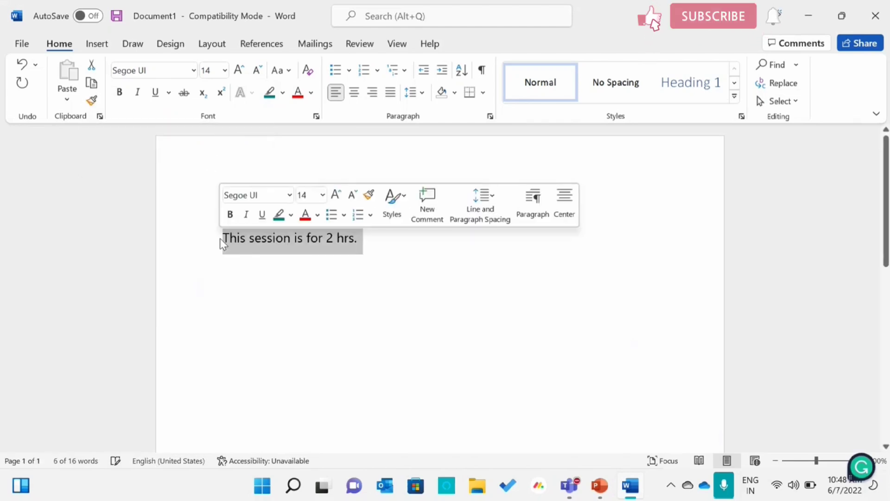
{"action": "left_click", "coordinate": [449, 293]}
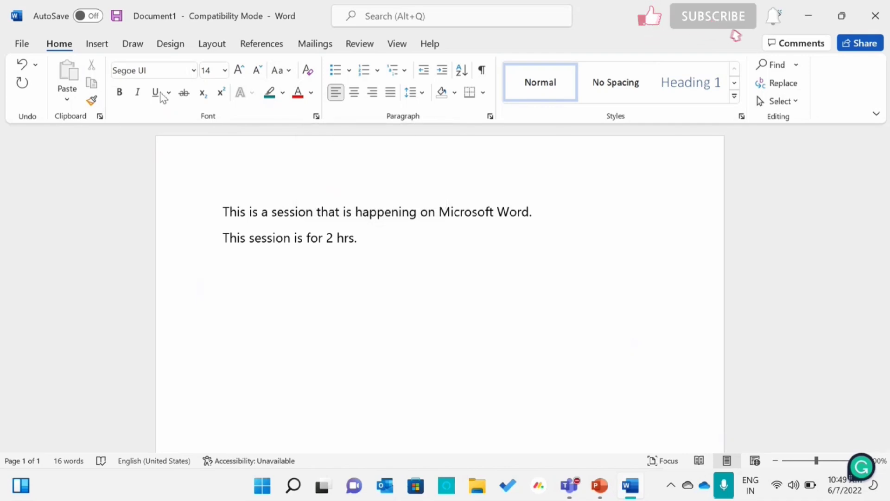
{"action": "left_click", "coordinate": [194, 70]}
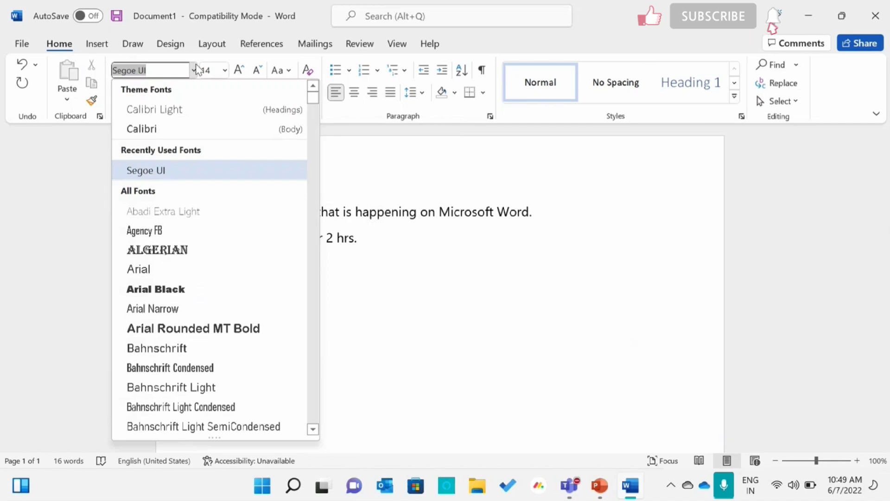
{"action": "left_click", "coordinate": [195, 70]}
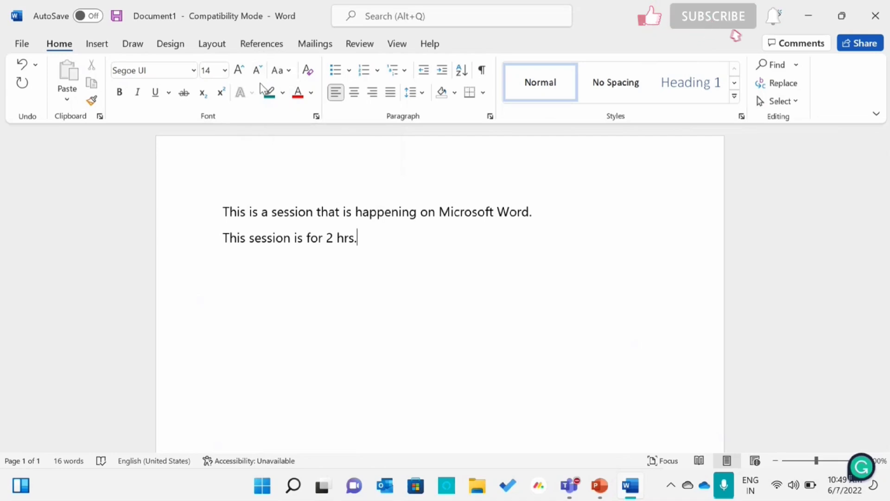
{"action": "left_click", "coordinate": [286, 74]}
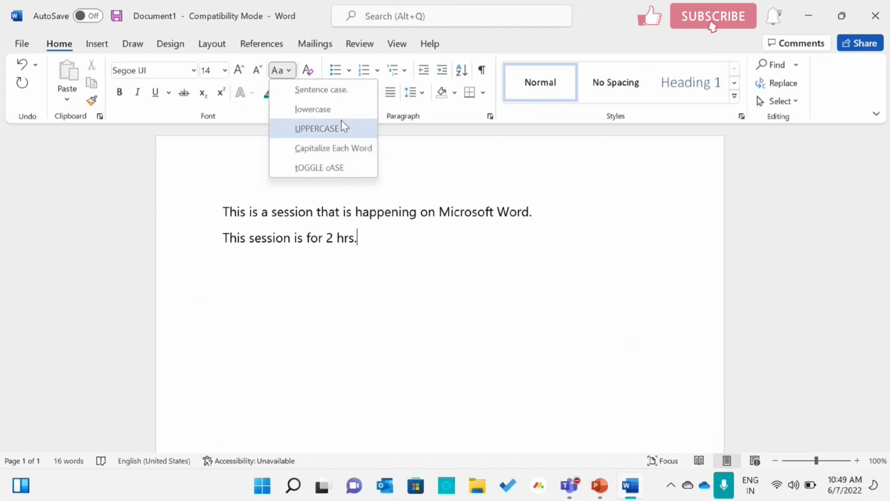
{"action": "left_click", "coordinate": [566, 212]}
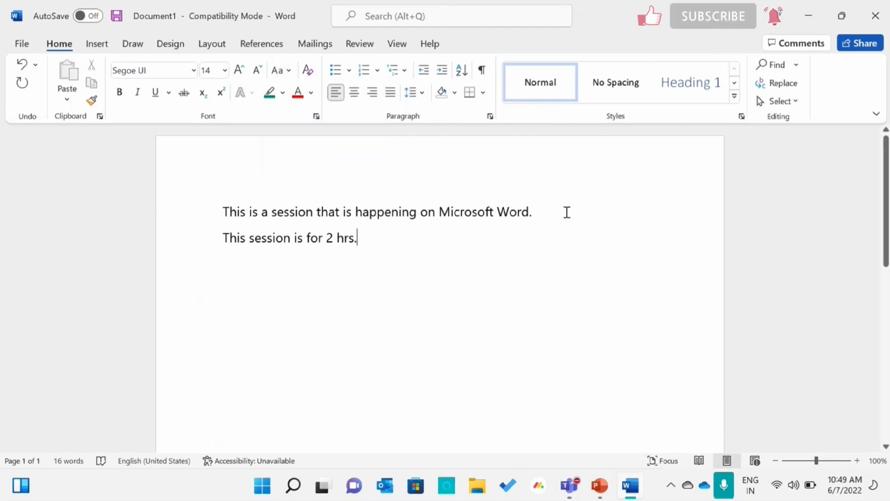
- Change the case of the first sentence to UPPERCASE
{"action": "left_click_drag", "start_coordinate": [542, 212], "coordinate": [223, 193]}
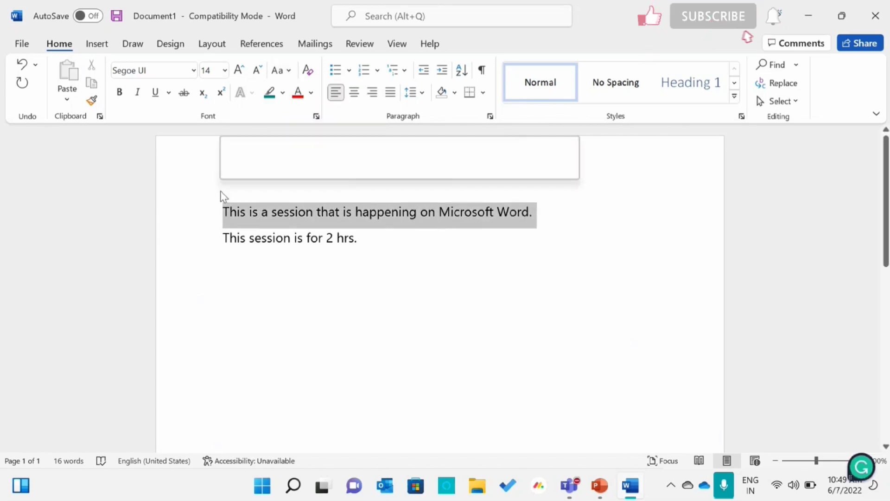
{"action": "left_click", "coordinate": [279, 70]}
{"action": "left_click", "coordinate": [318, 129]}
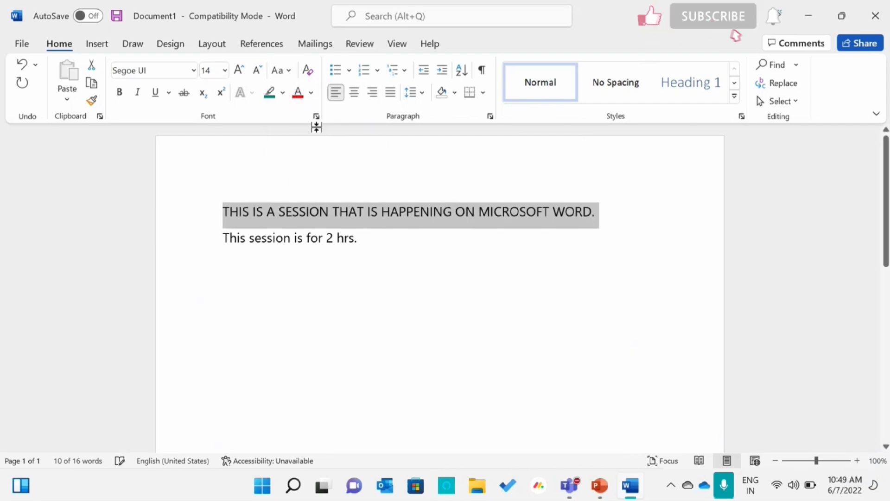
- Convert the first sentence to lowercase, followed by Sentence case
{"action": "left_click", "coordinate": [286, 72]}
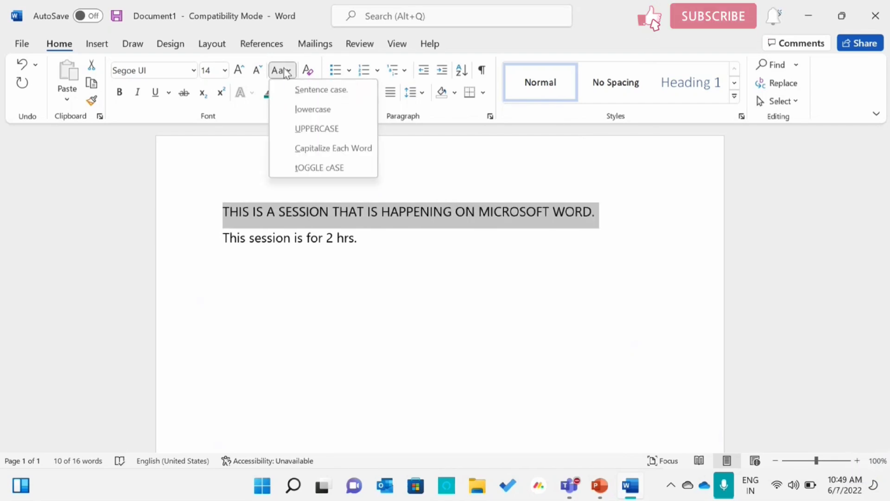
{"action": "left_click", "coordinate": [303, 114]}
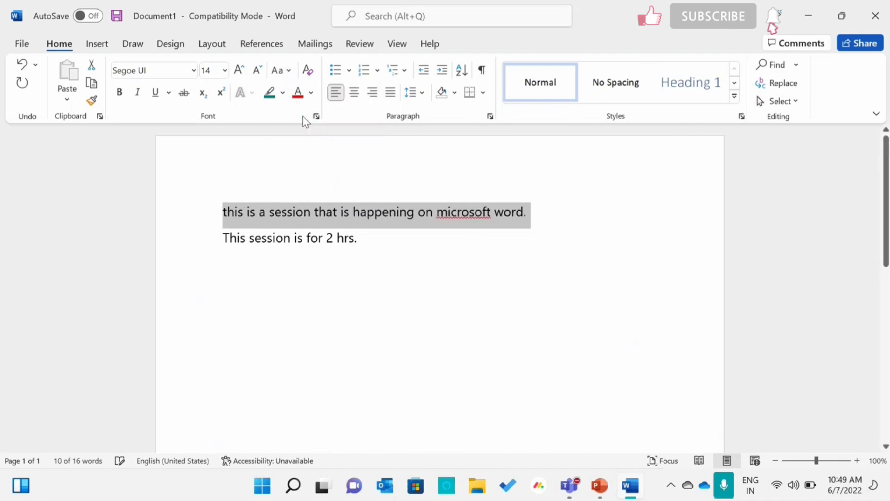
{"action": "left_click", "coordinate": [281, 73]}
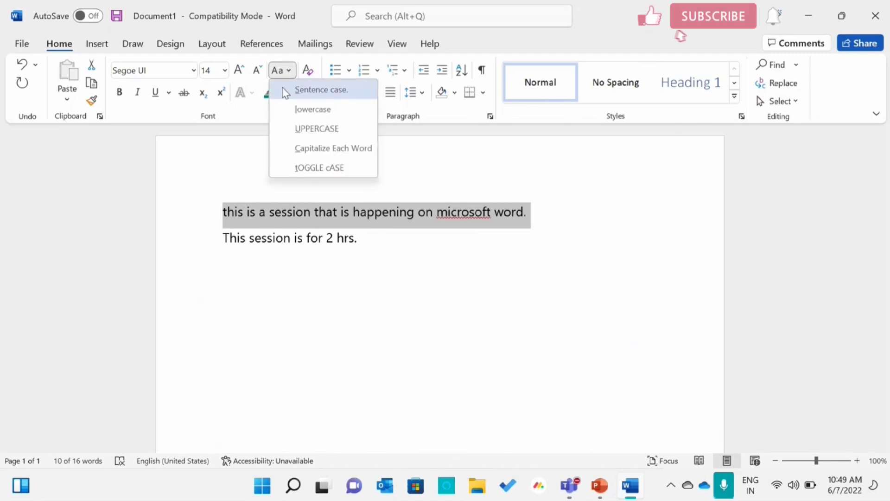
{"action": "left_click", "coordinate": [286, 90]}
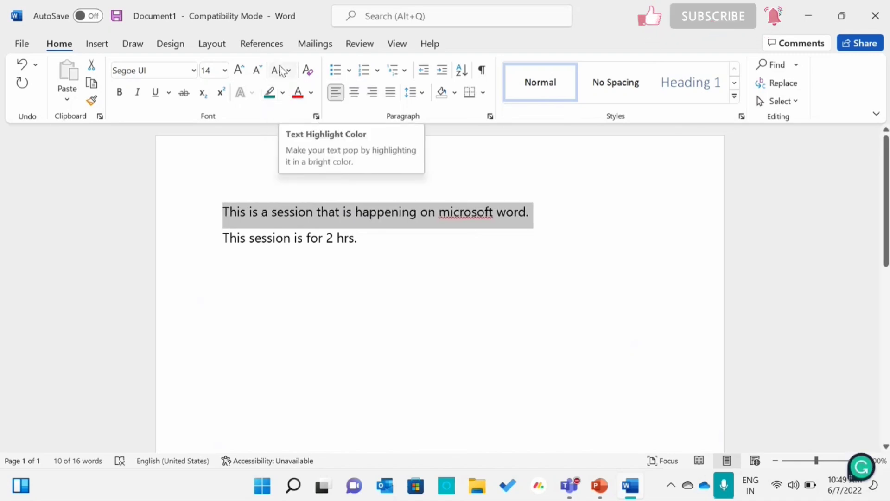
- Apply Capitalize Each Word to the first sentence, followed by tOGGLE cASE
{"action": "left_click", "coordinate": [280, 73]}
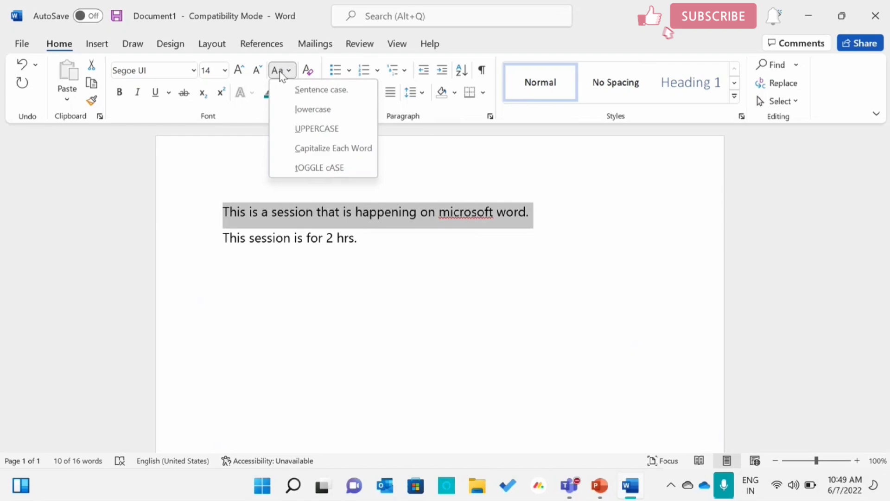
{"action": "left_click", "coordinate": [302, 151]}
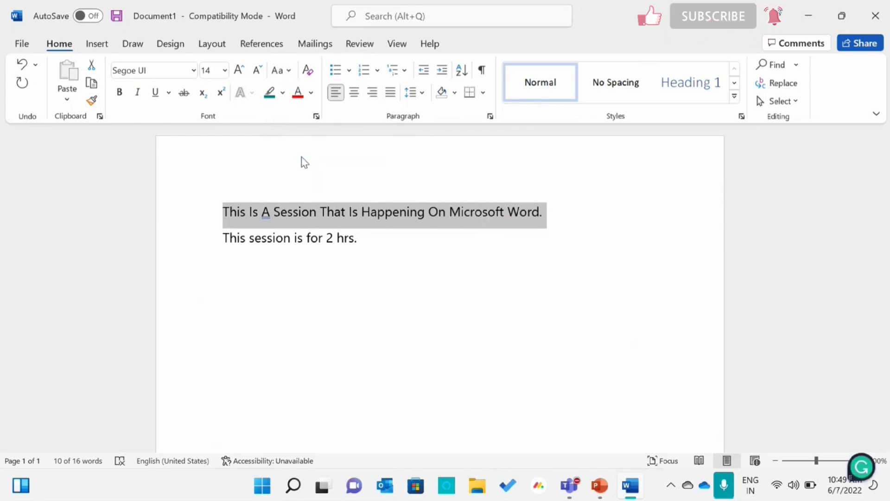
{"action": "left_click", "coordinate": [287, 74]}
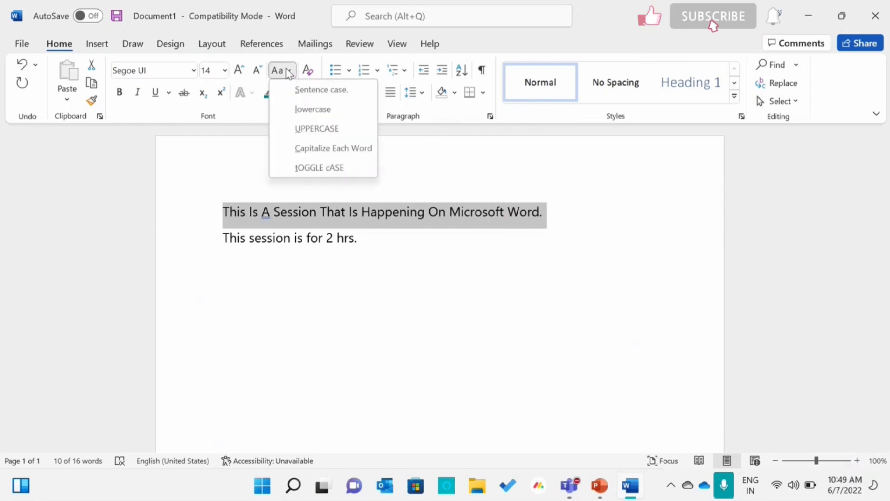
{"action": "left_click", "coordinate": [289, 173]}
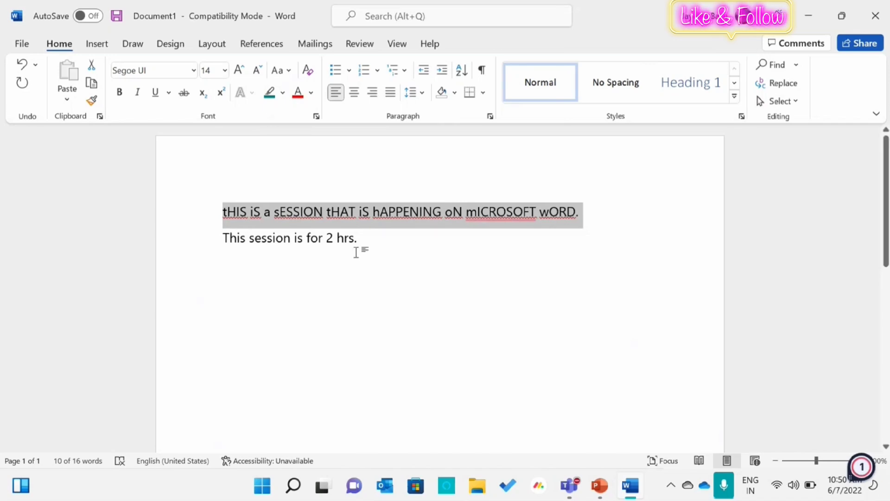
- Return the first sentence to Sentence case and deselect it
{"action": "left_click", "coordinate": [287, 76]}
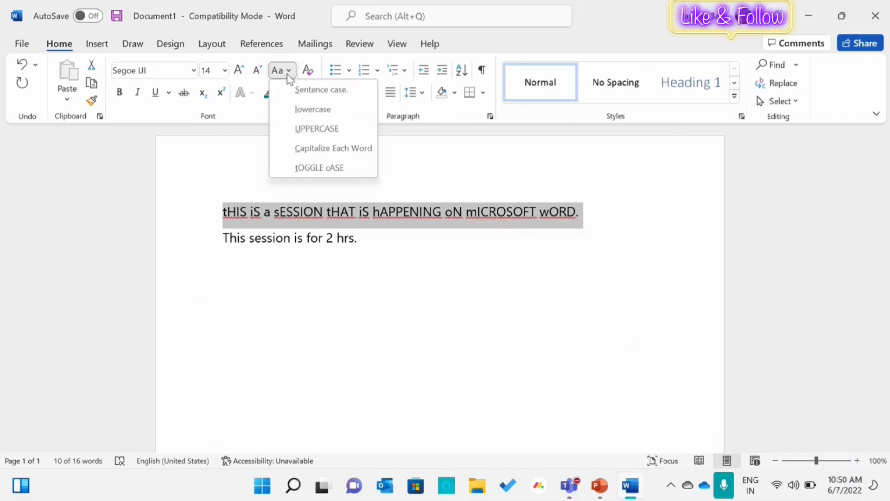
{"action": "left_click", "coordinate": [309, 94]}
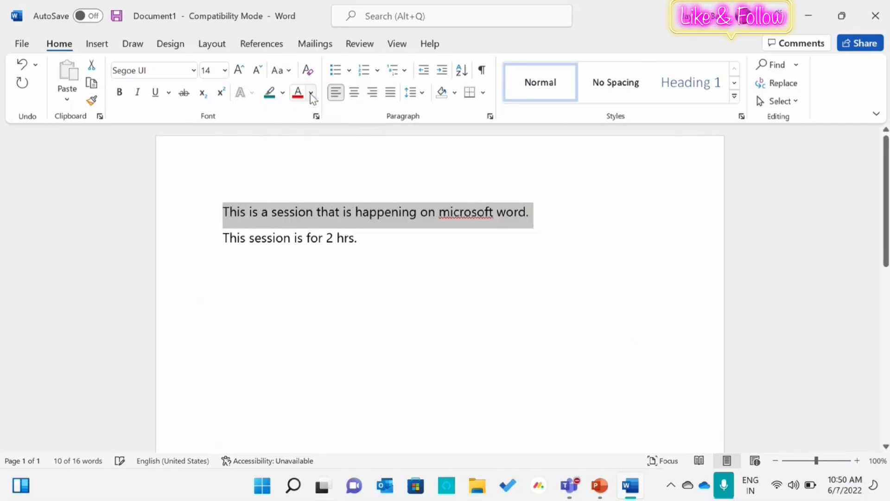
{"action": "left_click", "coordinate": [398, 249]}
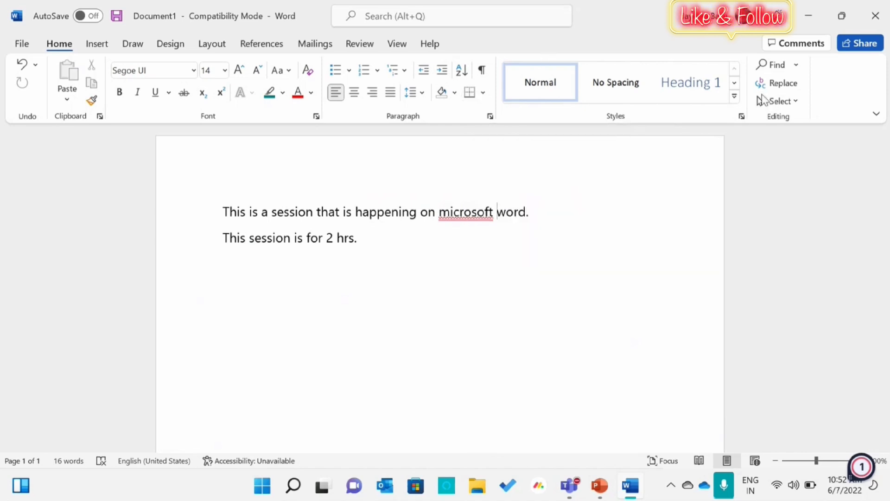
{"action": "left_click", "coordinate": [735, 83]}
{"action": "left_click", "coordinate": [736, 83]}
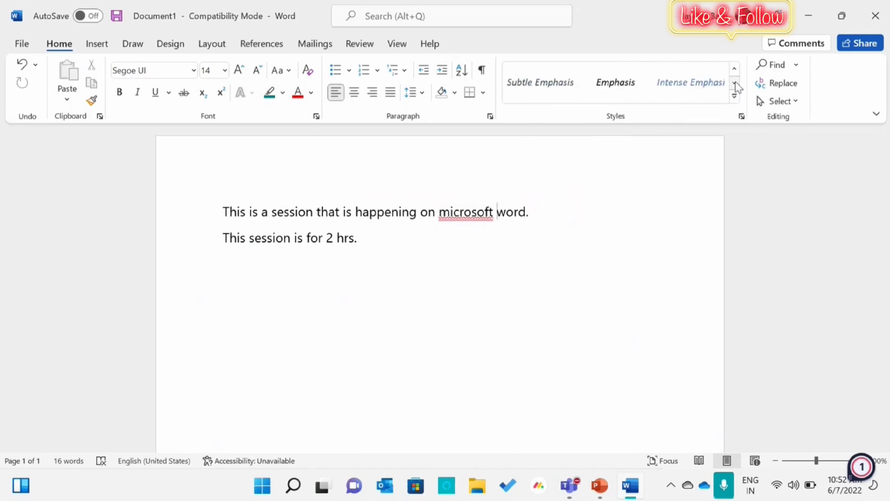
{"action": "left_click", "coordinate": [735, 83]}
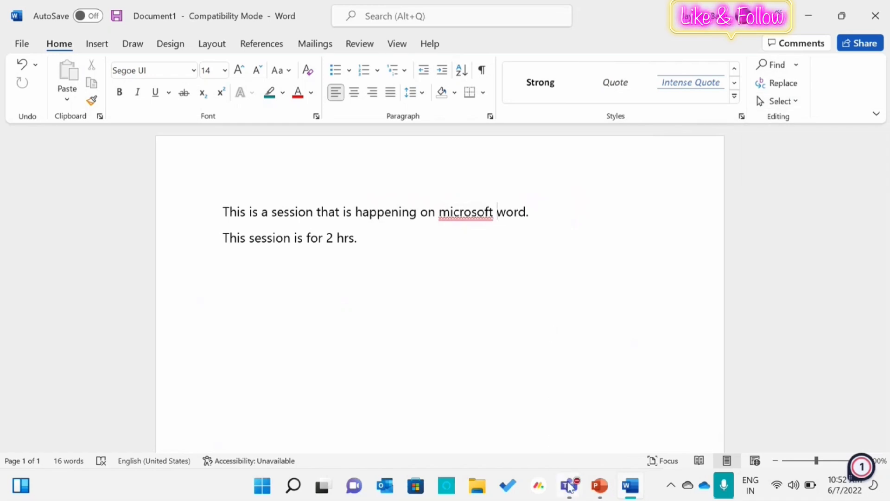
- Switch to PowerPoint and present from the Home Ribbon Menu slide through all group boxes of the Insert Ribbon Menu slide, ending the slide show
{"action": "left_click", "coordinate": [597, 493]}
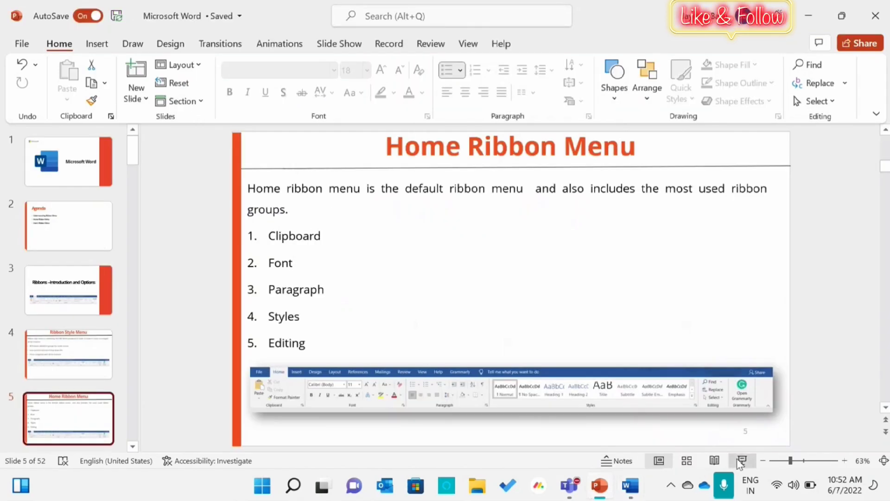
{"action": "left_click", "coordinate": [741, 461]}
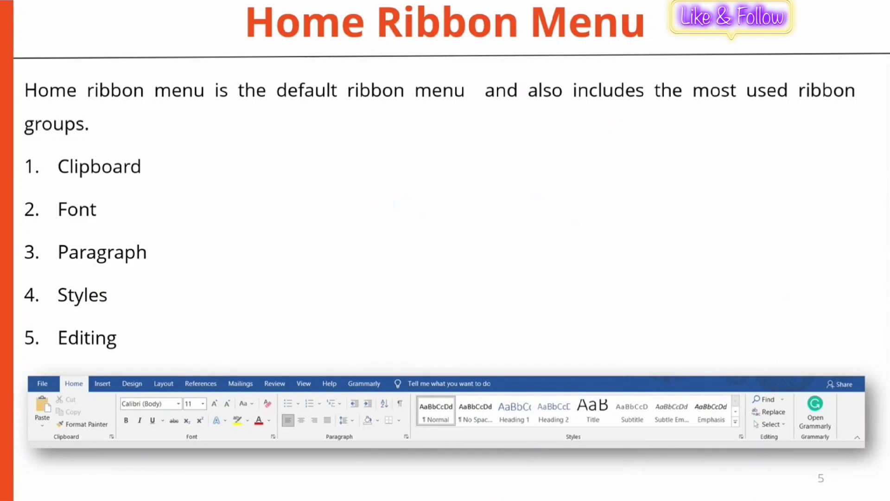
{"action": "key", "text": "Right"}
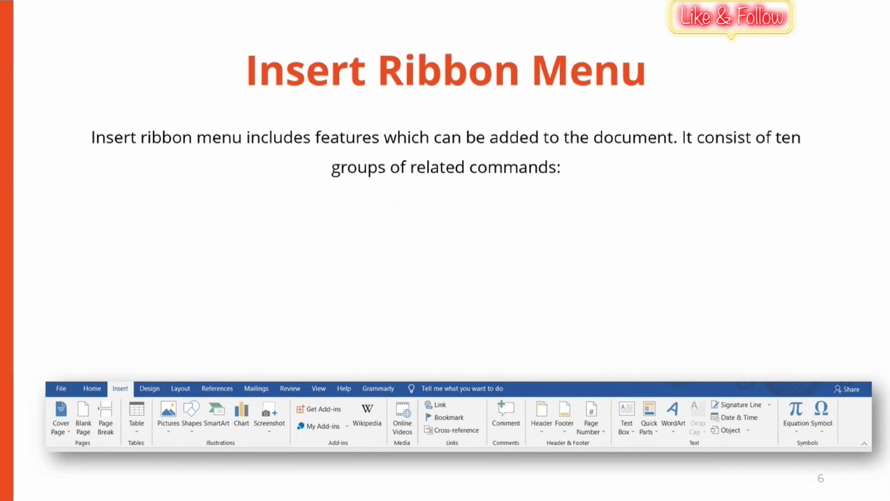
{"action": "key", "text": "Right"}
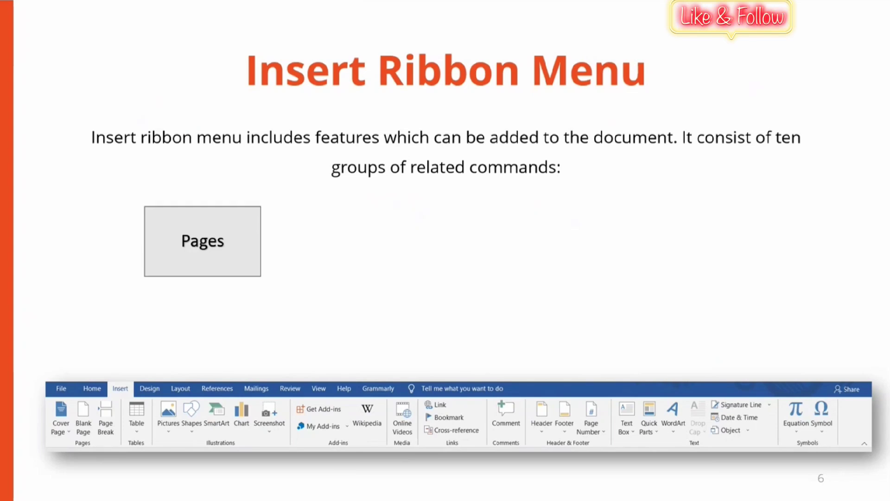
{"action": "key", "text": "Right"}
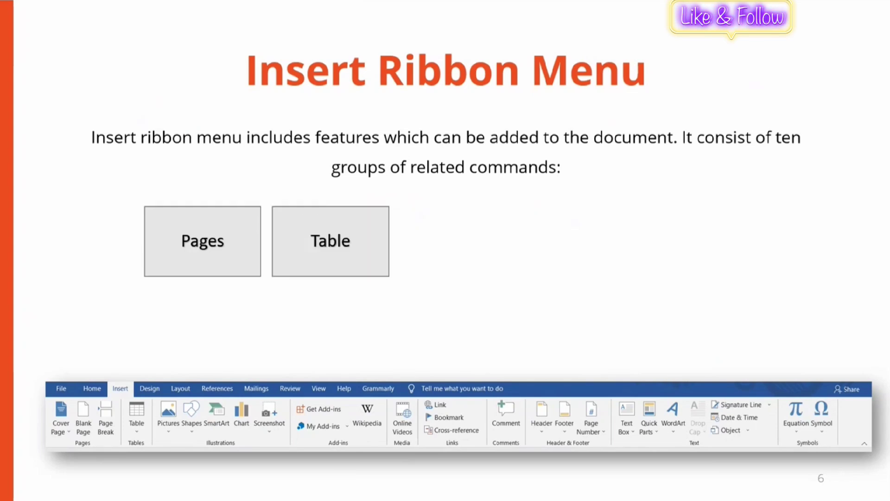
{"action": "key", "text": "Right"}
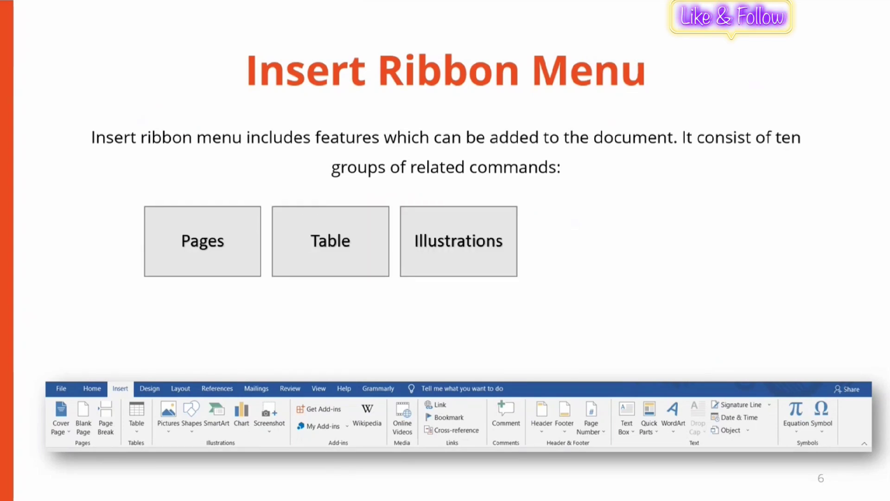
{"action": "key", "text": "Right"}
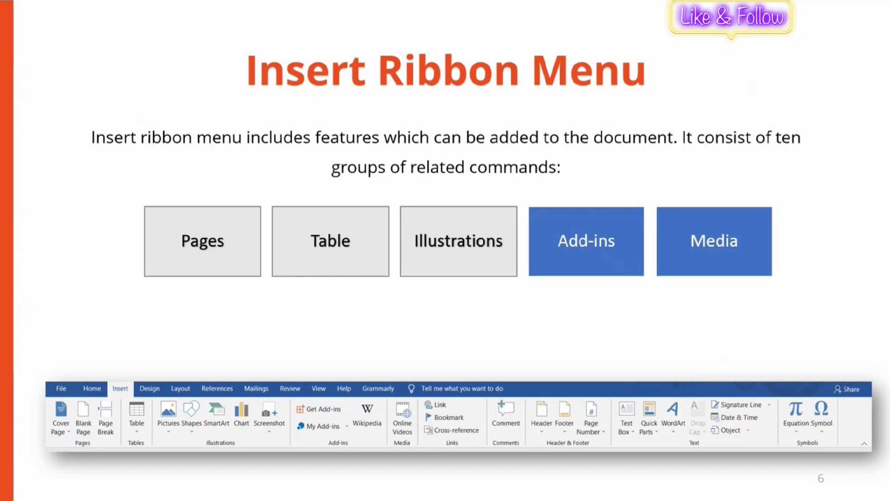
{"action": "key", "text": "Right"}
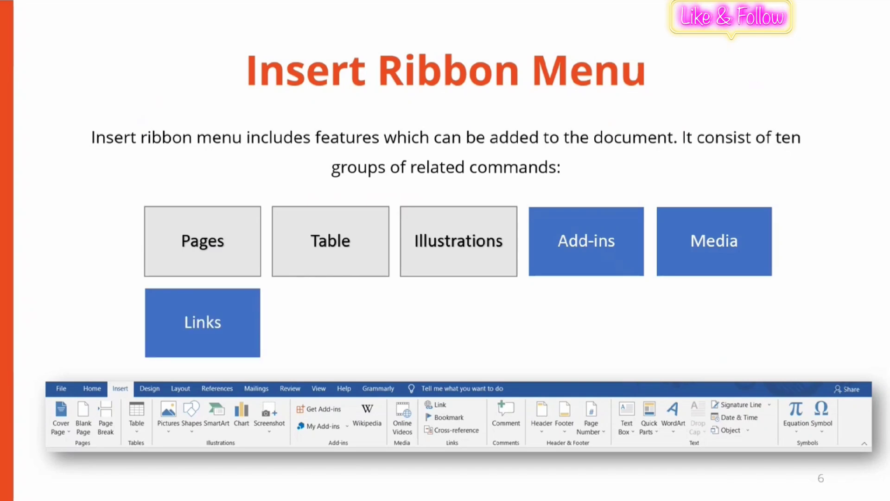
{"action": "key", "text": "Right"}
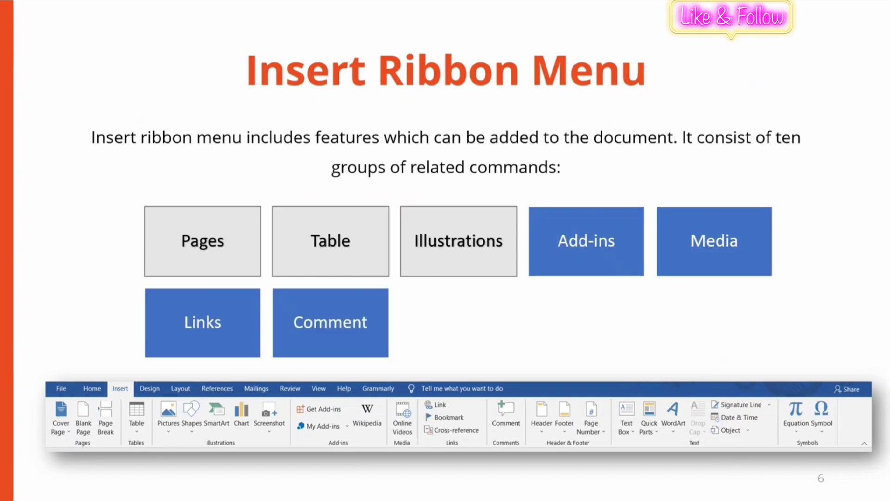
{"action": "key", "text": "Right"}
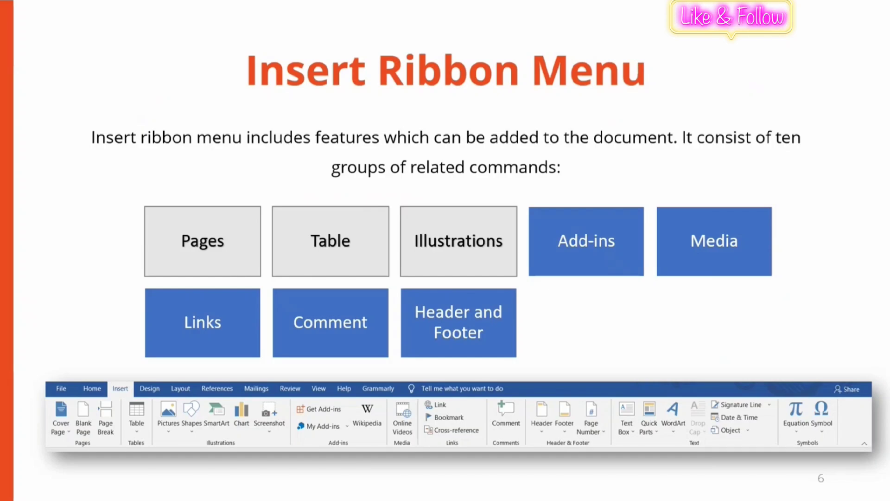
{"action": "key", "text": "Right"}
{"action": "key", "text": "Right"}
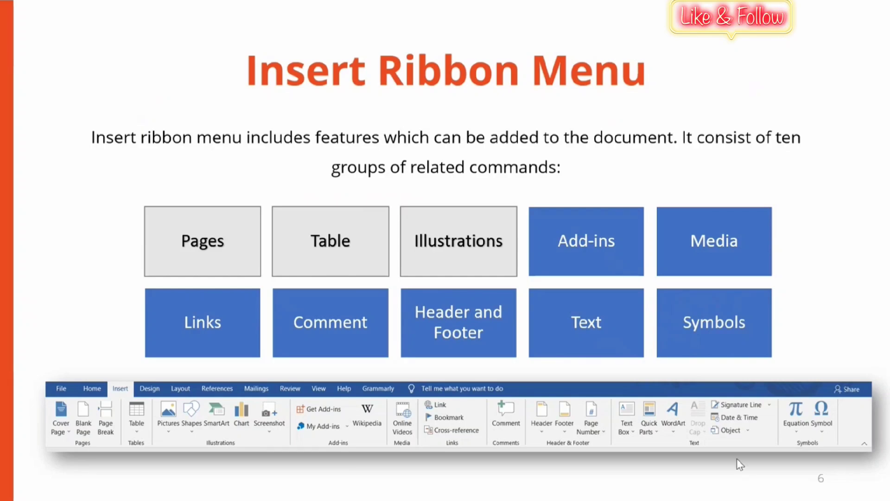
{"action": "key", "text": "Escape"}
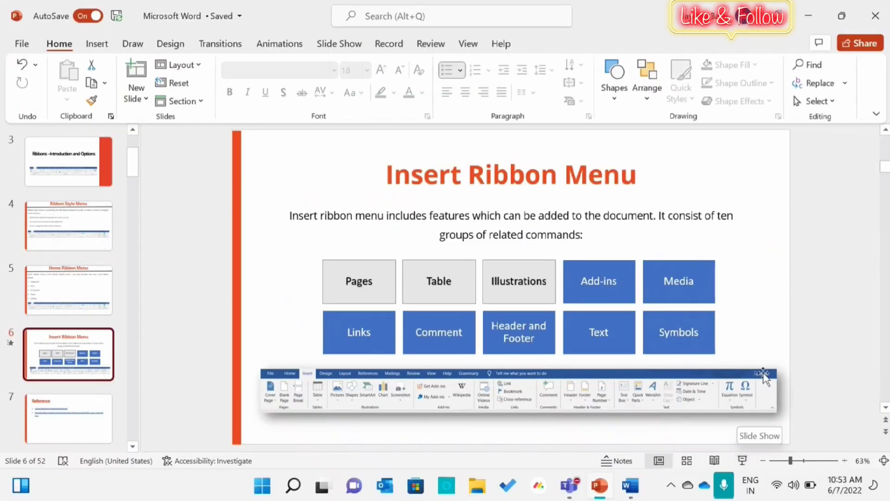
- Switch back to the Word document and show the Insert commands
{"action": "left_click", "coordinate": [633, 487]}
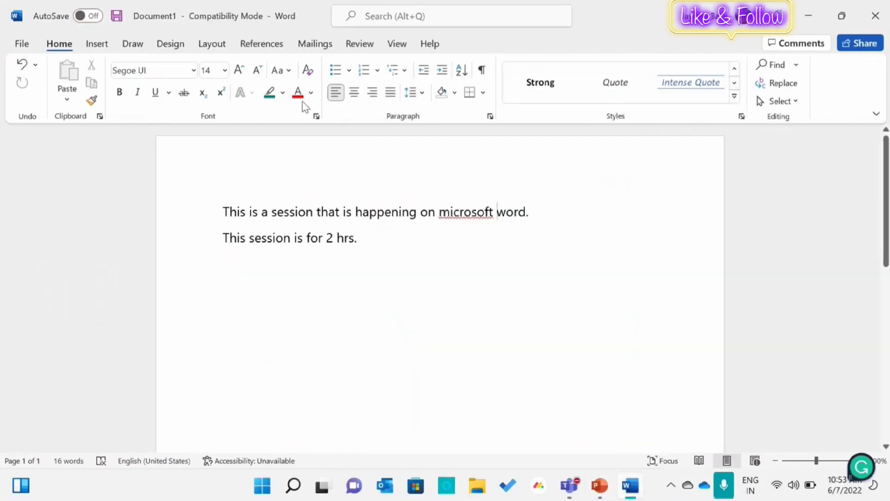
{"action": "left_click", "coordinate": [93, 46]}
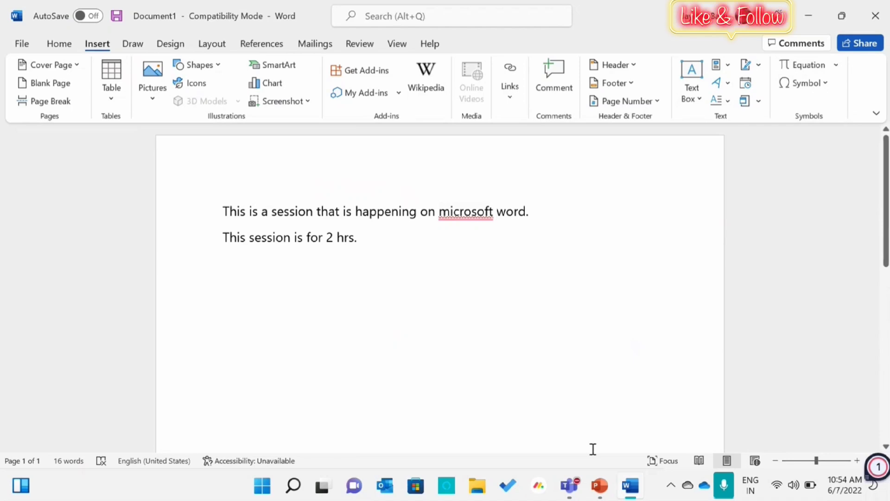
- Switch to PowerPoint and display slide 7, Reference
{"action": "left_click", "coordinate": [599, 487]}
{"action": "left_click", "coordinate": [79, 423]}
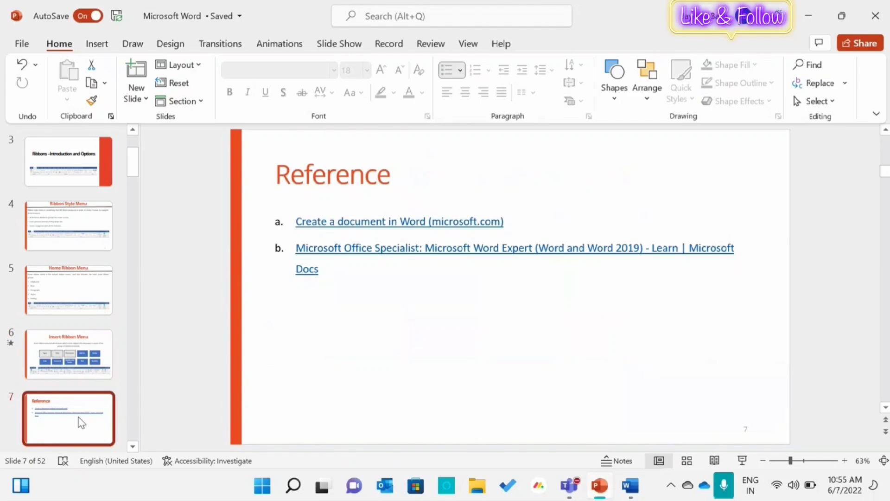